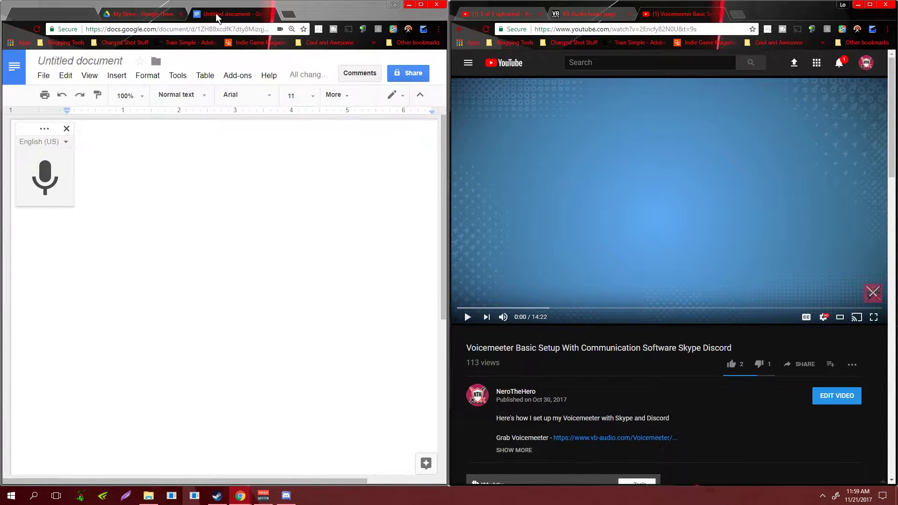
Step: Check the VoiceMeeter Banana mixer and VB-Audio home page, then return to the Voicemeeter setup video
click(264, 495)
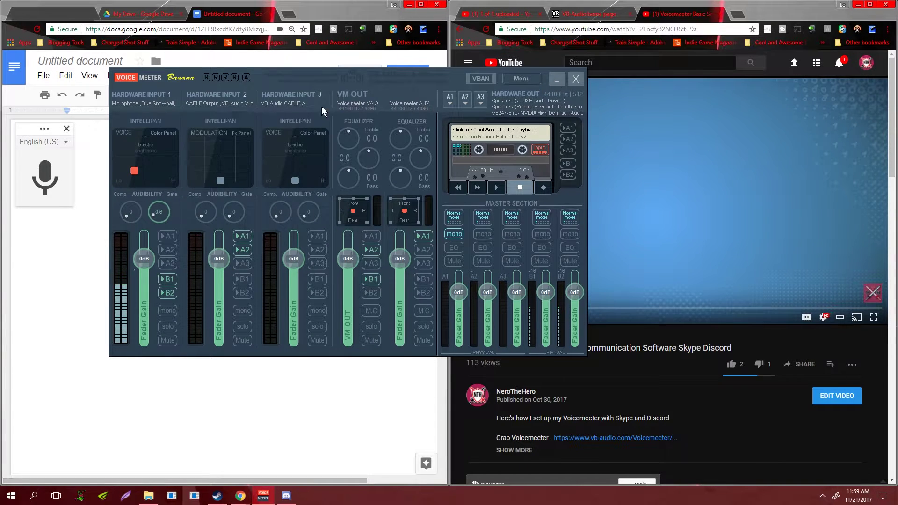
click(554, 79)
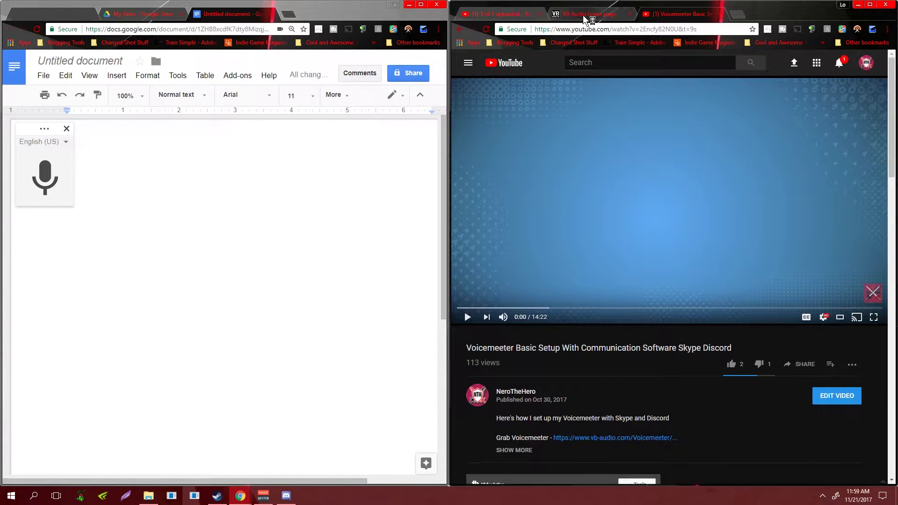
click(582, 15)
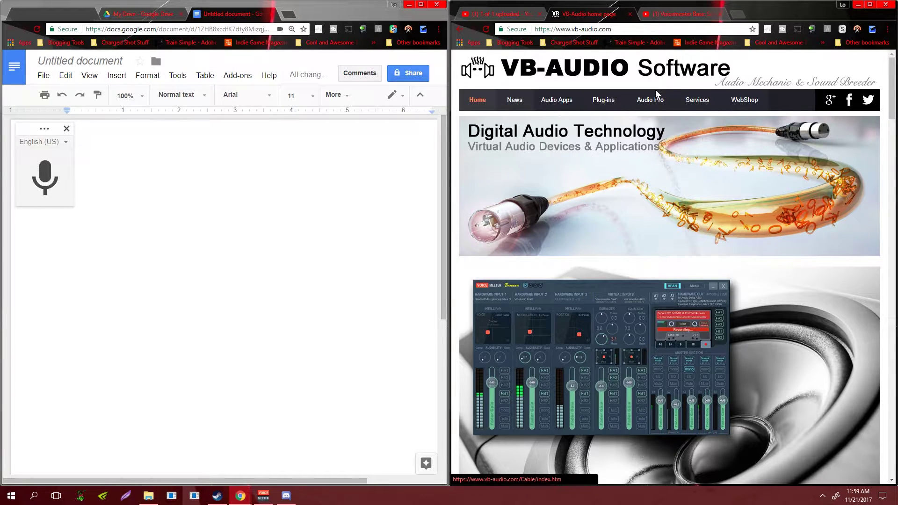
click(682, 13)
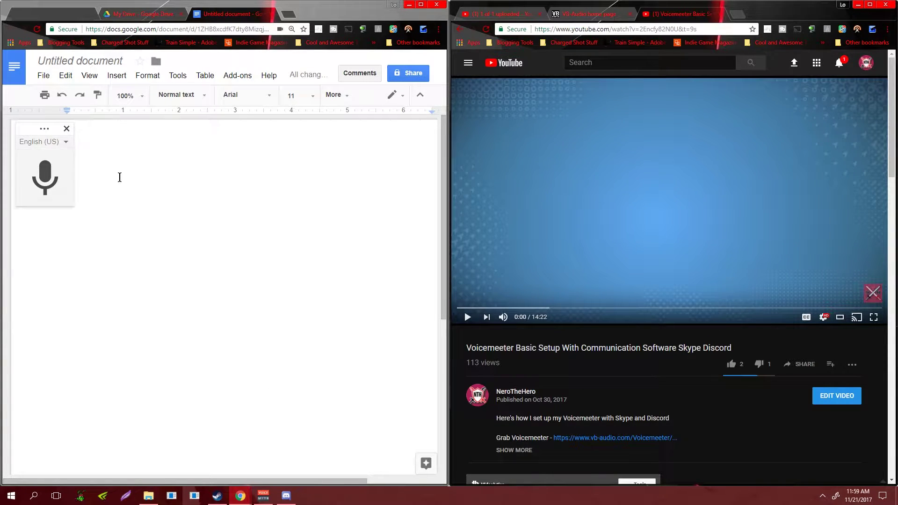
Step: Close the voice typing panel and turn voice typing back on in the document
click(66, 128)
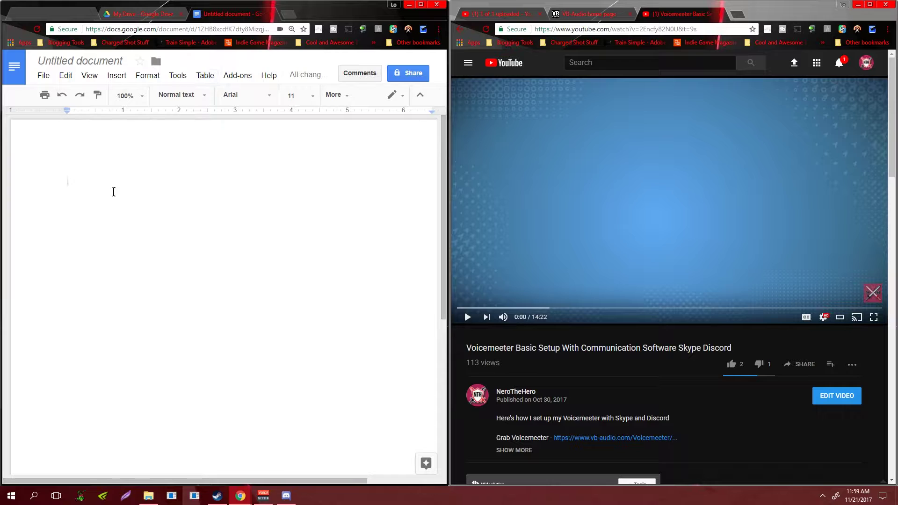
click(178, 77)
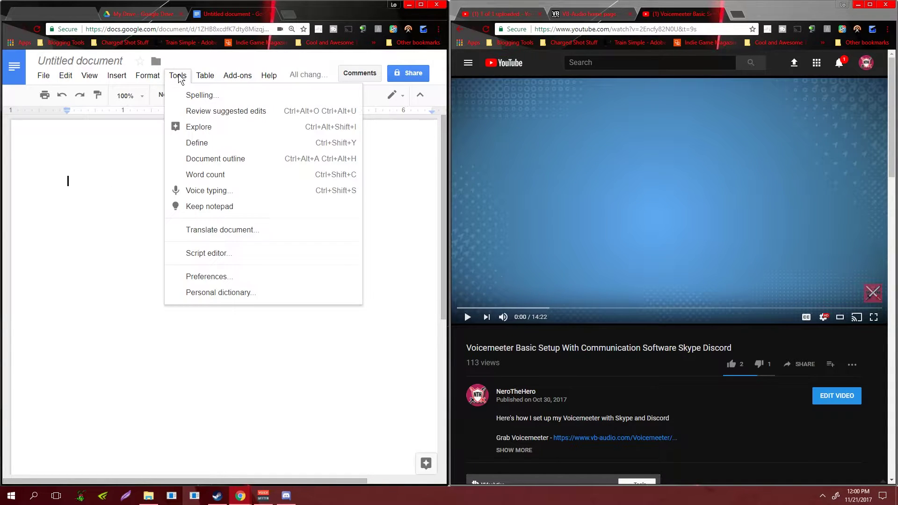
click(212, 191)
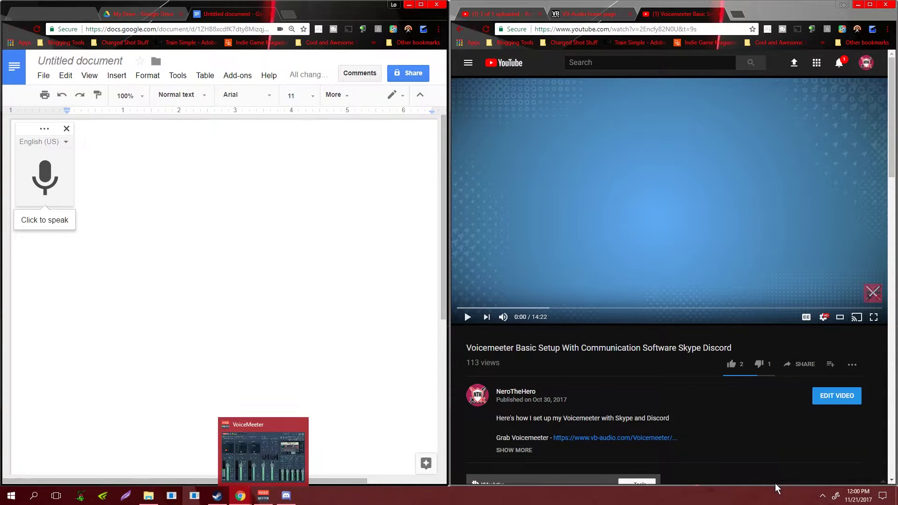
Step: Confirm VoiceMeeter Output is the default recording device in Windows Sound settings
click(821, 495)
right_click(784, 443)
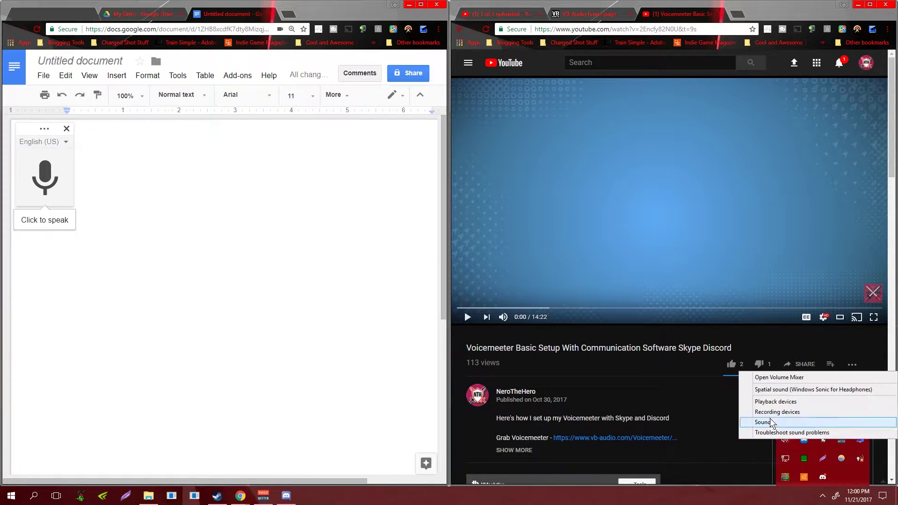
click(773, 412)
scroll(191, 120, down, 5)
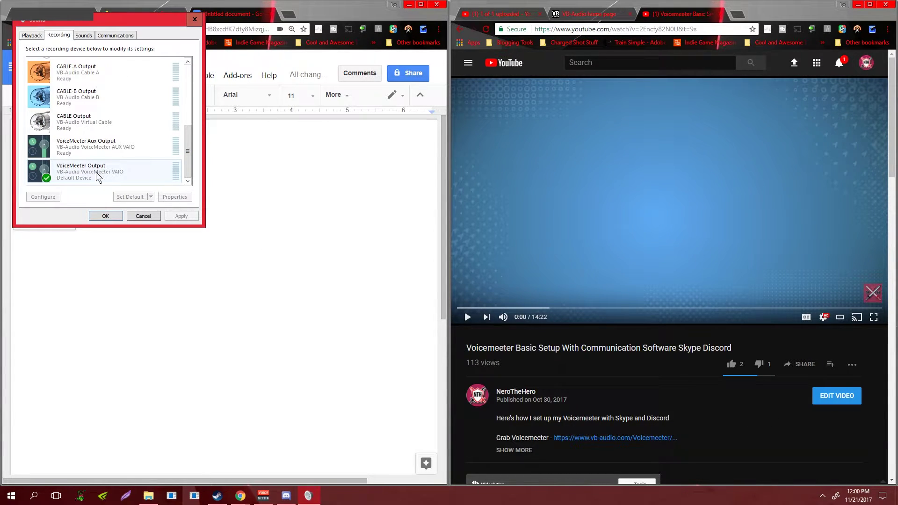
click(105, 216)
Step: Route the Hardware Input 1 microphone to both buses B2 and B1
click(263, 495)
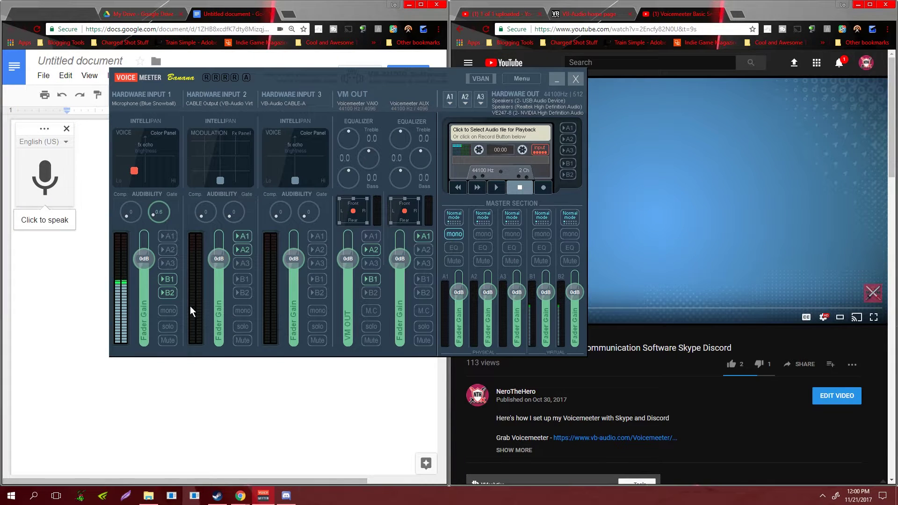
click(168, 292)
click(168, 279)
Step: Dictate a test sentence about voice typing into the blank Google Docs document
click(557, 80)
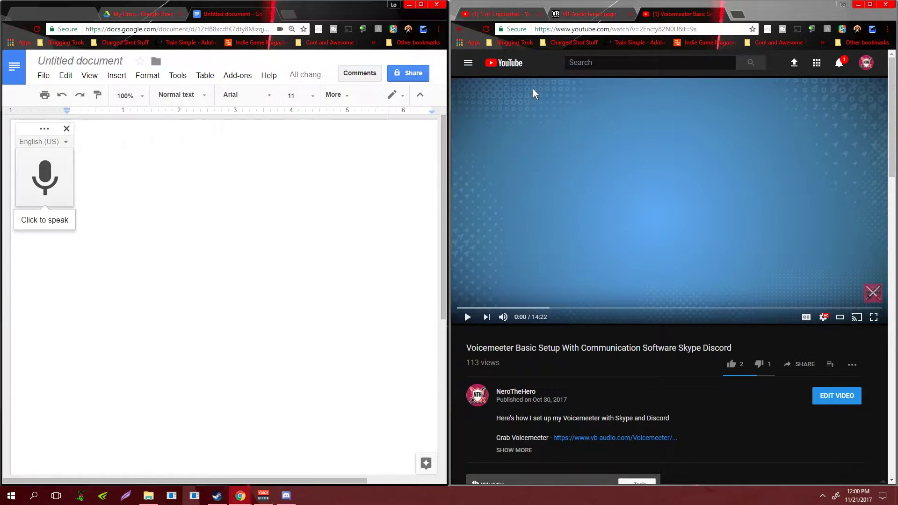
click(47, 175)
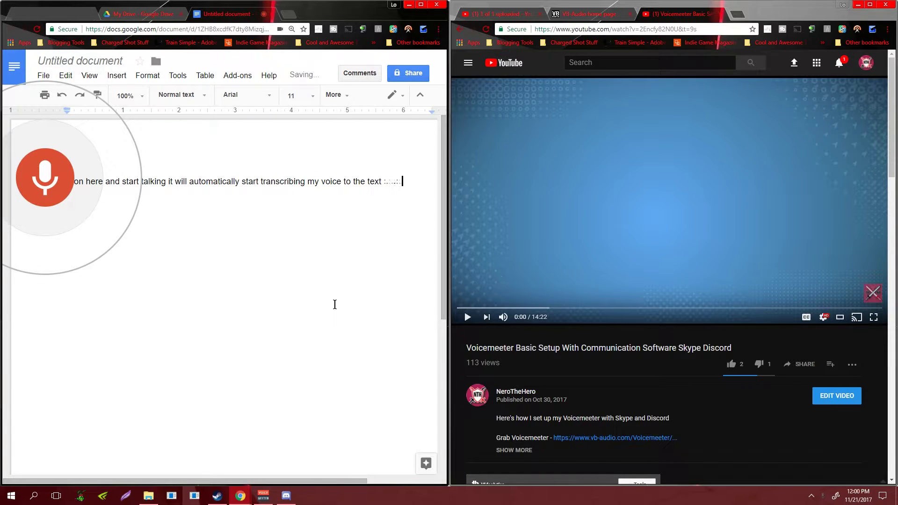
click(43, 170)
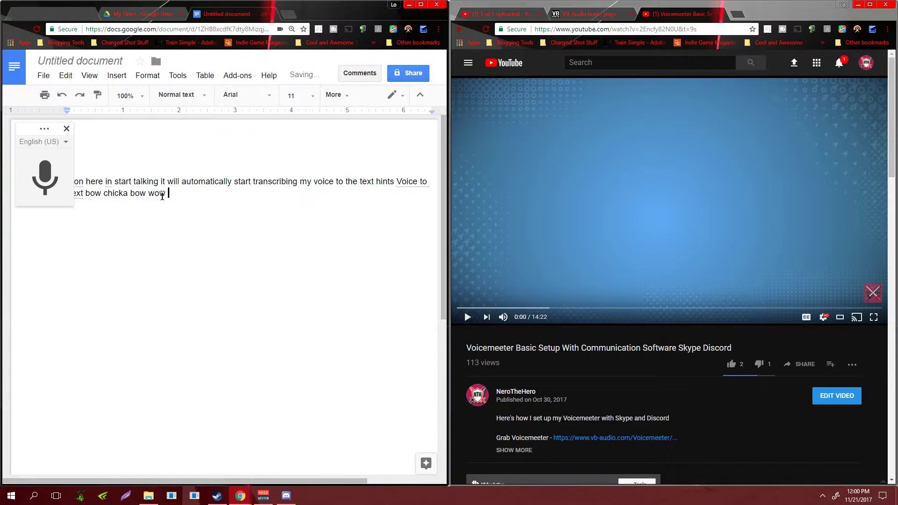
click(136, 287)
click(265, 488)
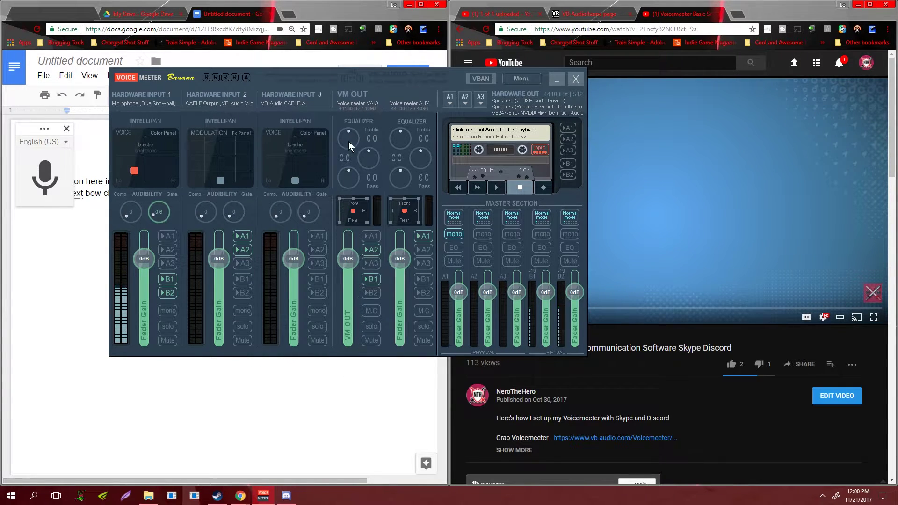
Step: Turn off bus B1 for the Hardware Input 1 microphone
click(371, 279)
click(163, 276)
Step: Dictate 'You're transcribing something and you click off of the' and start a new line below
click(557, 79)
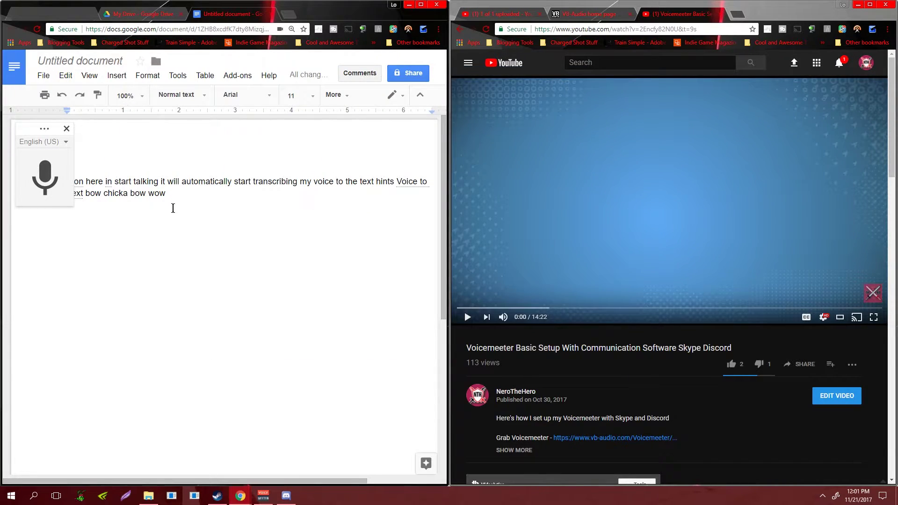
key(Return)
click(263, 496)
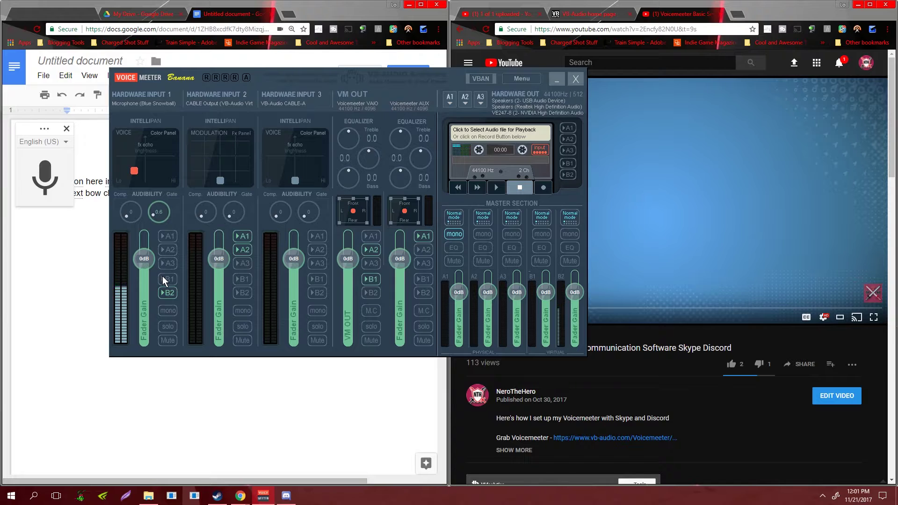
click(63, 265)
click(50, 173)
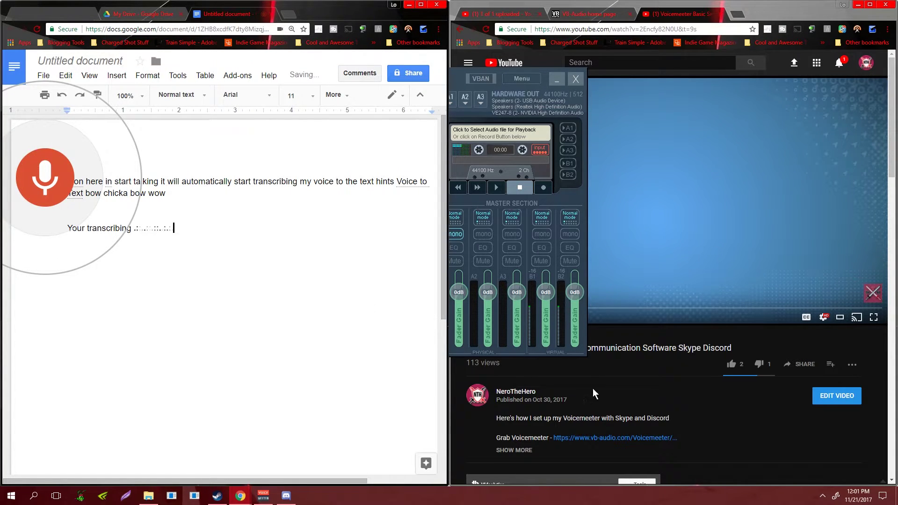
click(613, 364)
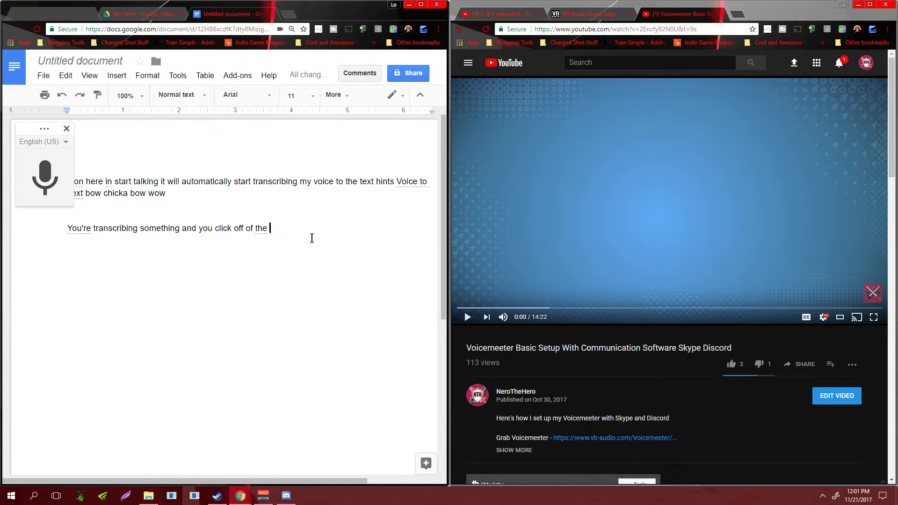
key(Return)
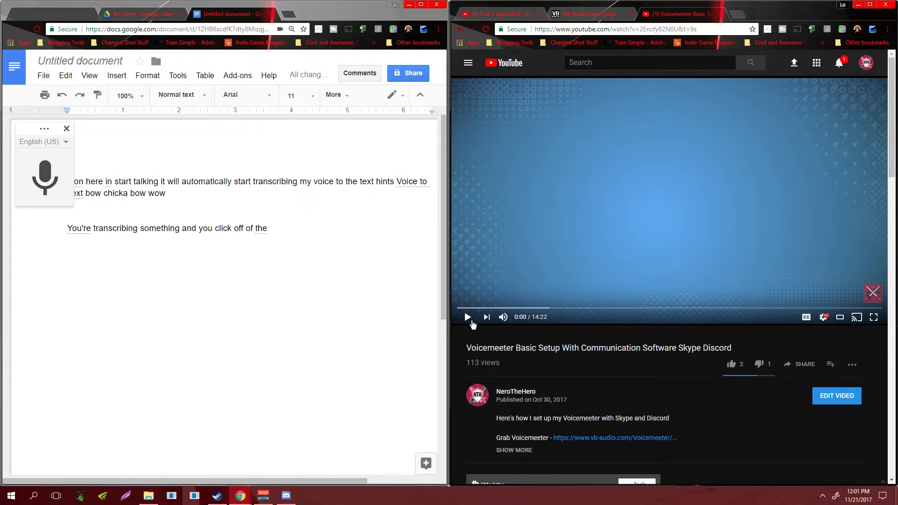
Step: Play the YouTube tutorial while Docs voice typing listens on the empty line
click(263, 496)
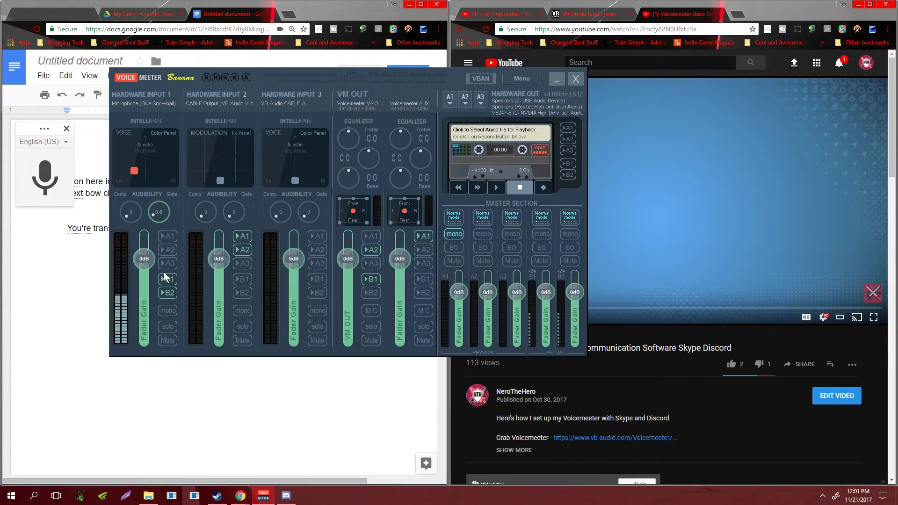
click(556, 79)
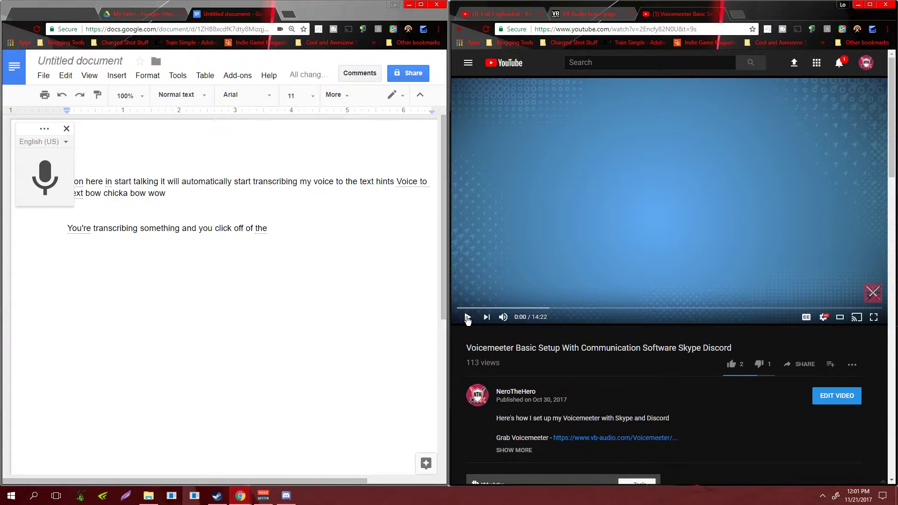
click(253, 262)
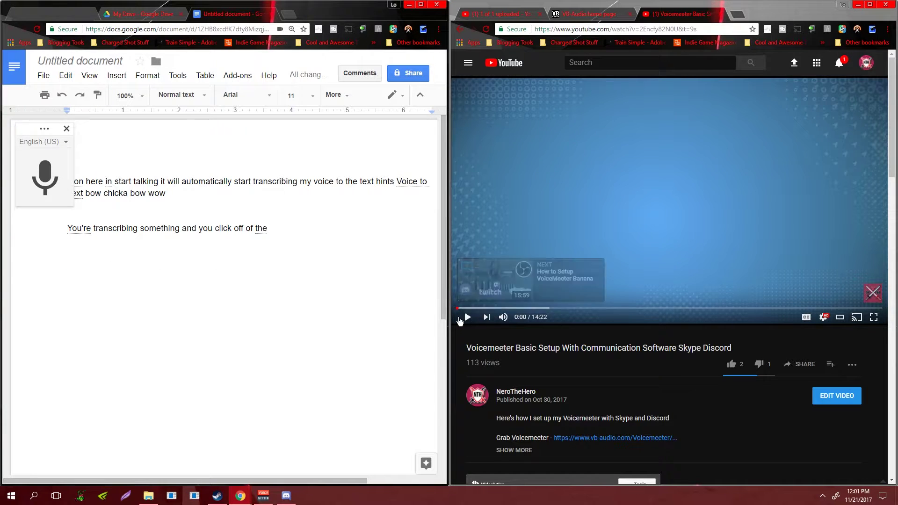
click(467, 316)
click(49, 174)
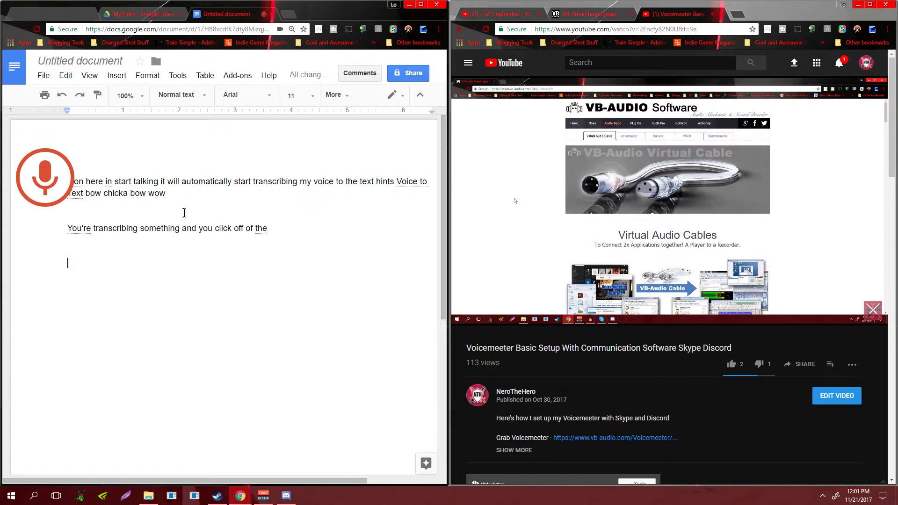
Step: Transcribe the video's audio up to 'the basic setup for voicemeeter banana', pausing at 0:19
key(ctrl+shift+s)
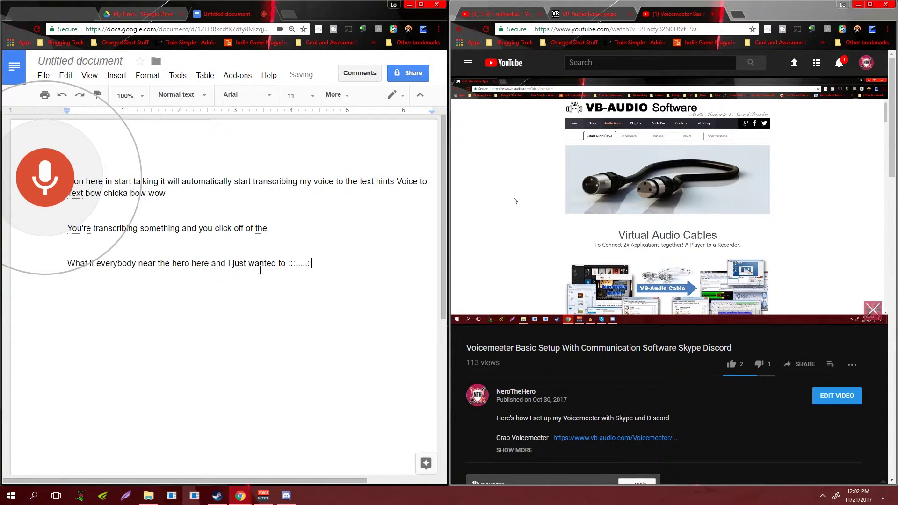
mouse_move(481, 288)
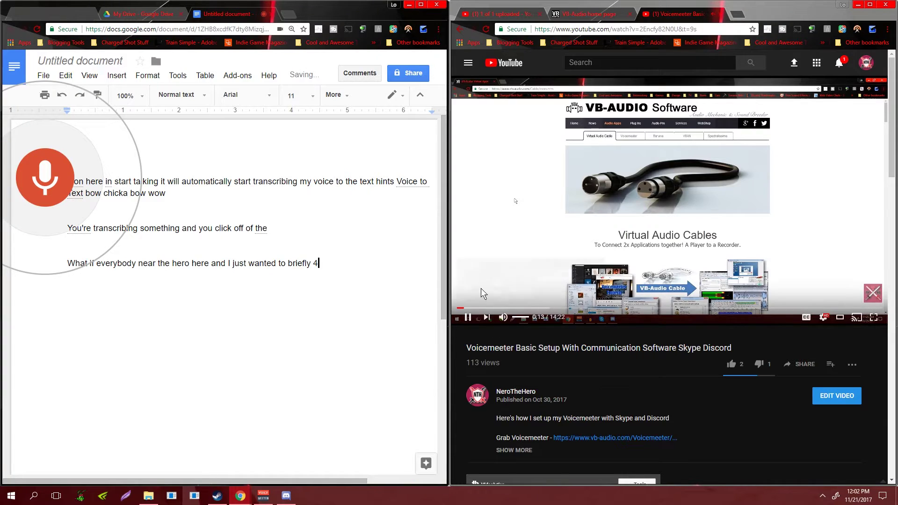
click(468, 318)
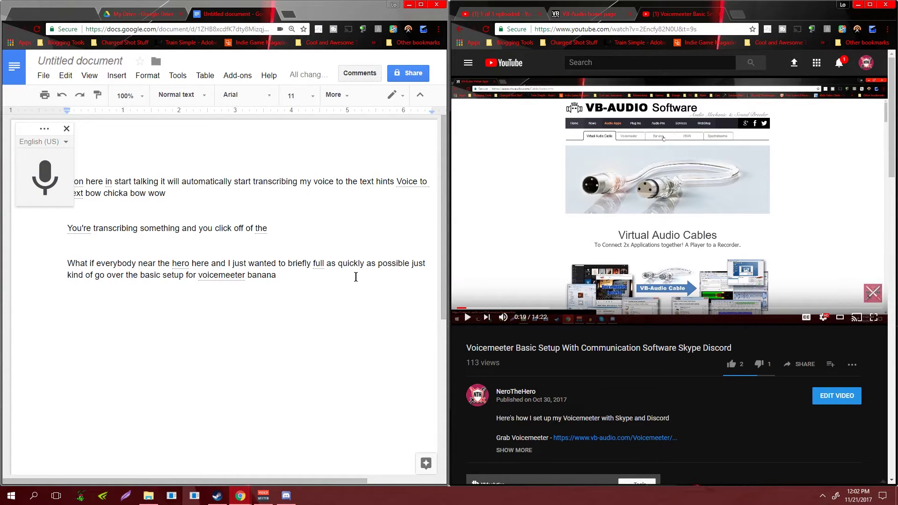
Step: Correct 'near' to 'nero' and add an empty line after the paragraph
click(156, 263)
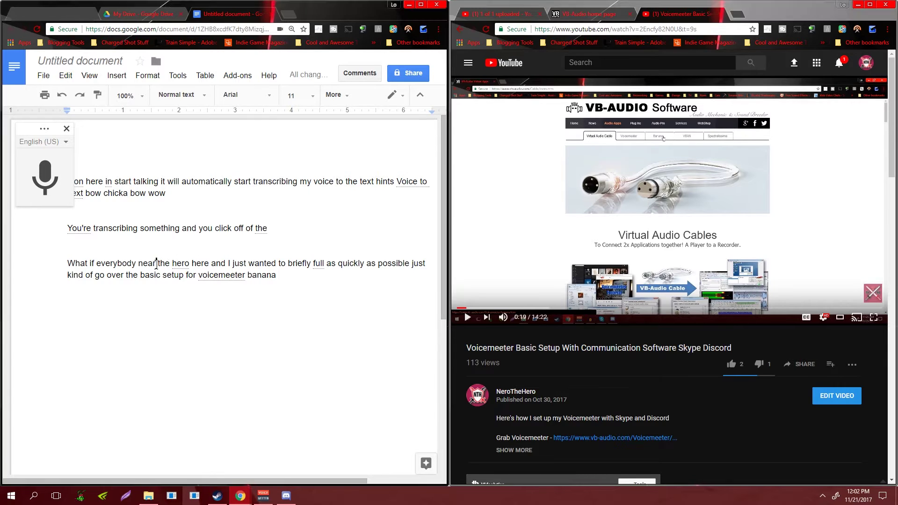
key(BackSpace)
key(BackSpace)
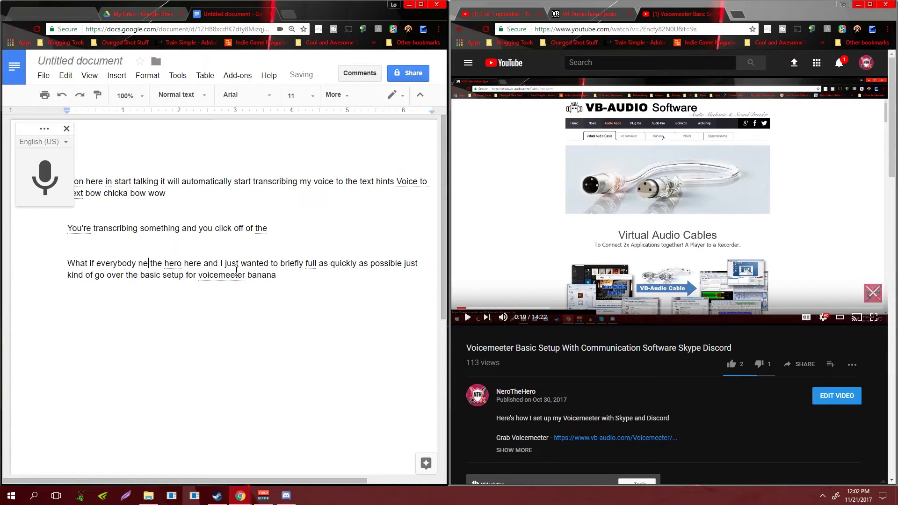
text(ro)
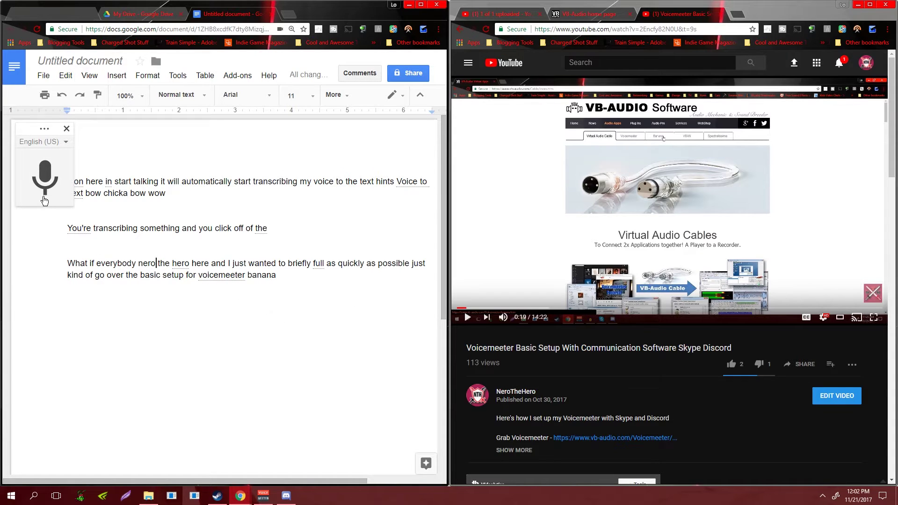
click(286, 277)
key(Return)
key(Return)
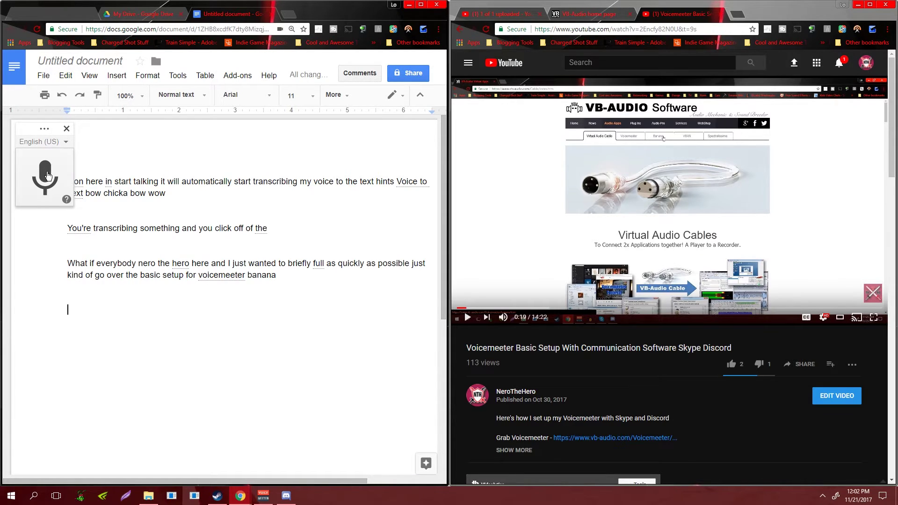
Step: Restart voice typing to dictate lines beginning 'From transcribing and transcribing something'
click(45, 176)
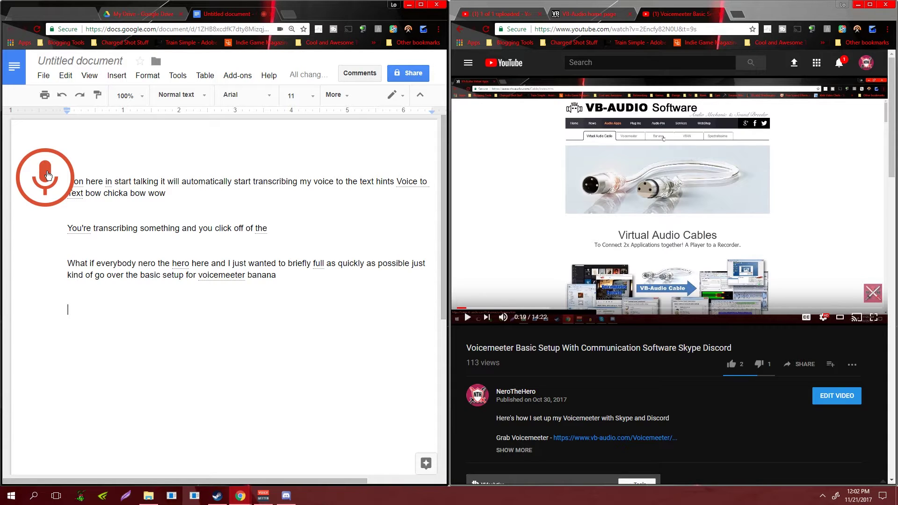
click(263, 495)
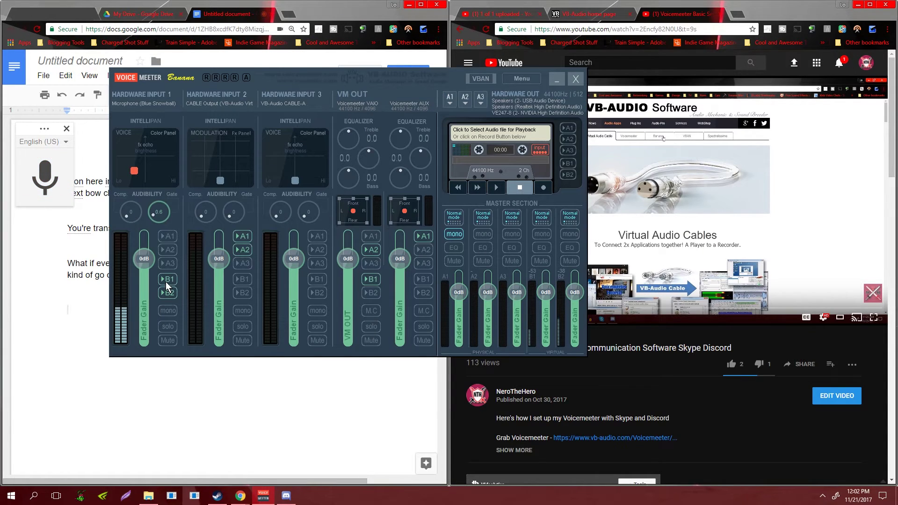
click(52, 201)
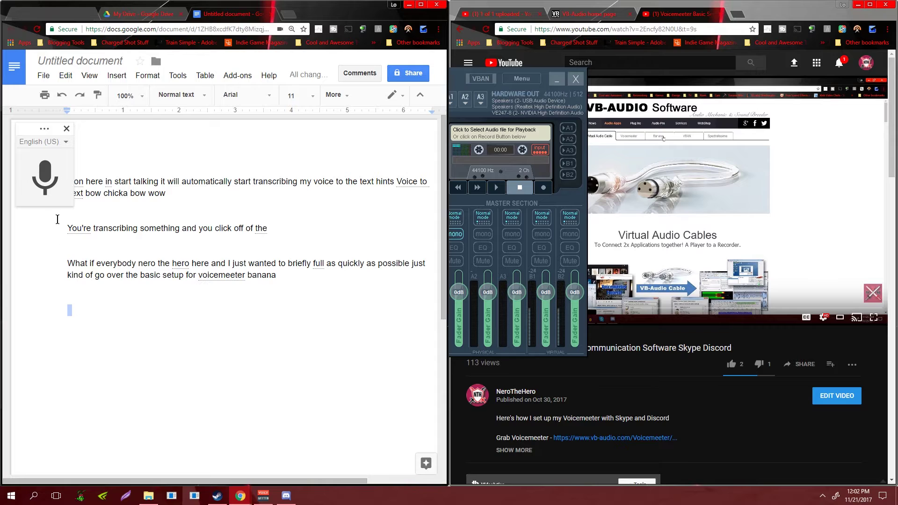
click(46, 186)
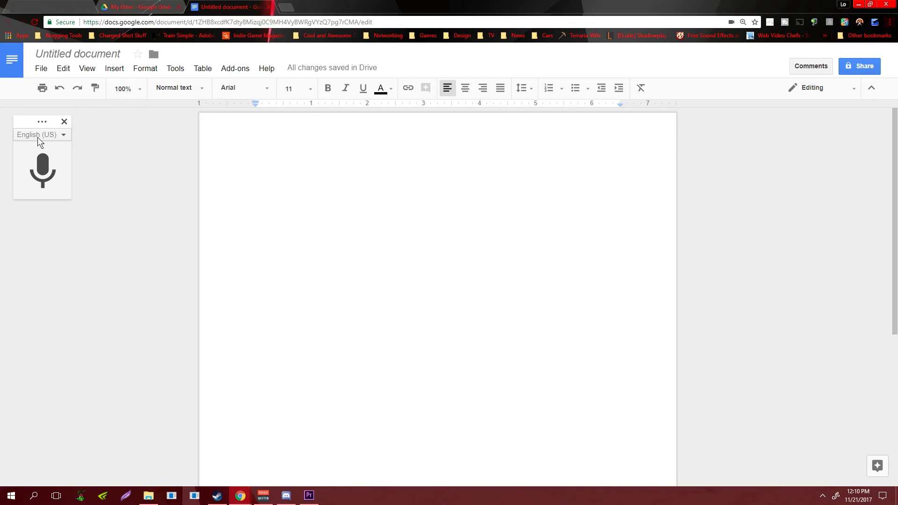
Step: Open the English (US) voice typing language dropdown to see the available languages
click(65, 134)
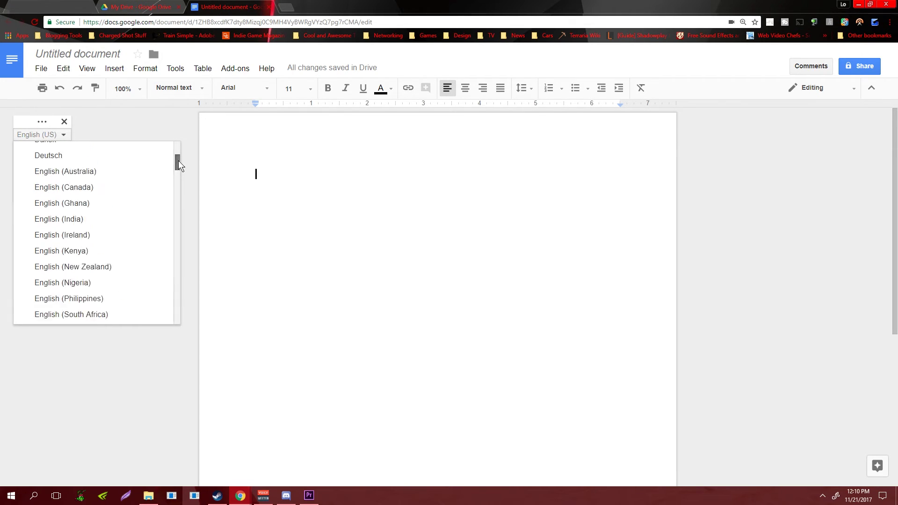